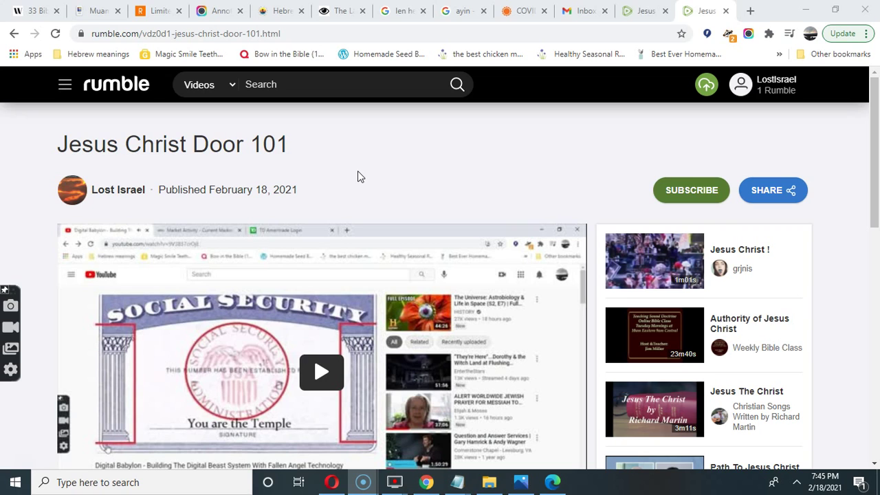
click(320, 184)
click(355, 167)
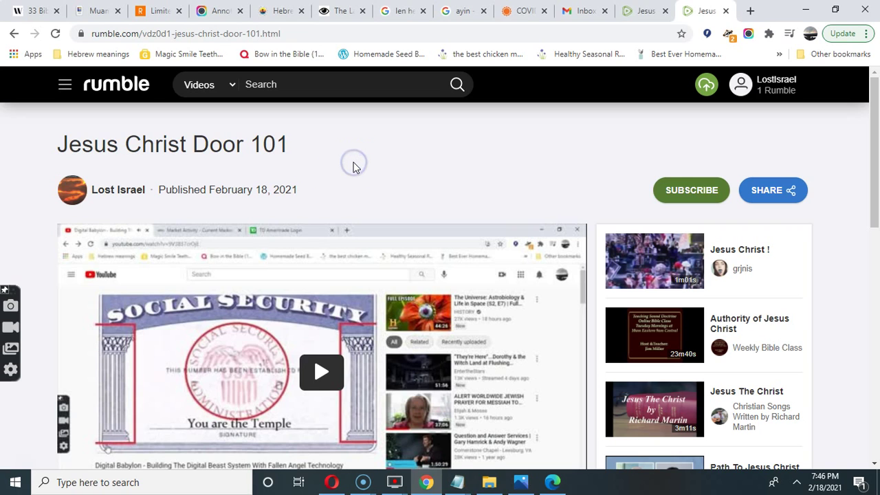